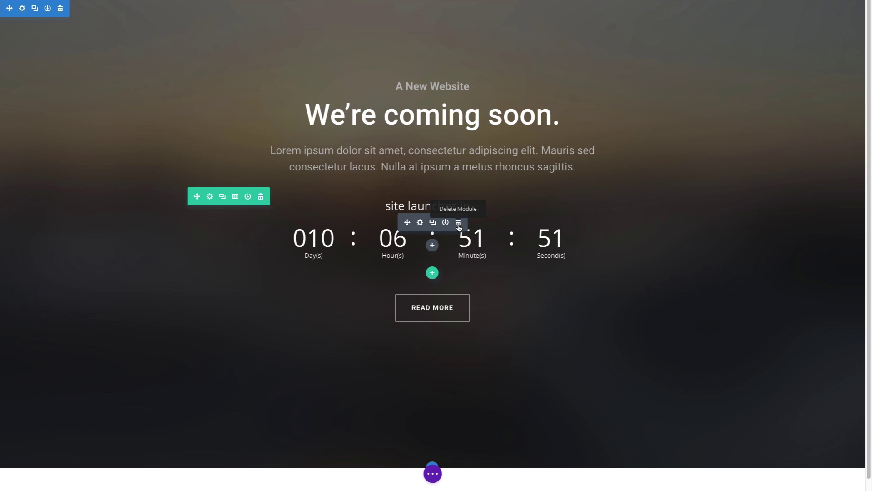
- Delete the old countdown timer and search 'countdown' in the empty row's module picker
click(458, 223)
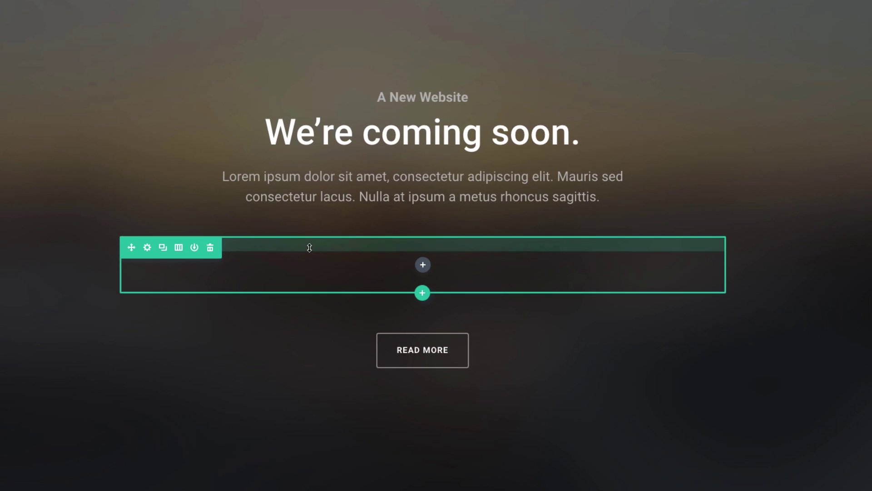
click(423, 268)
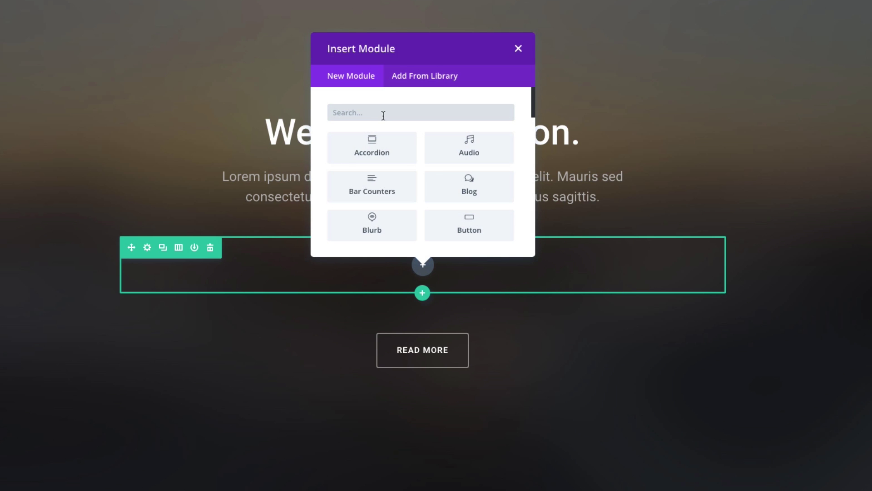
text(countdown)
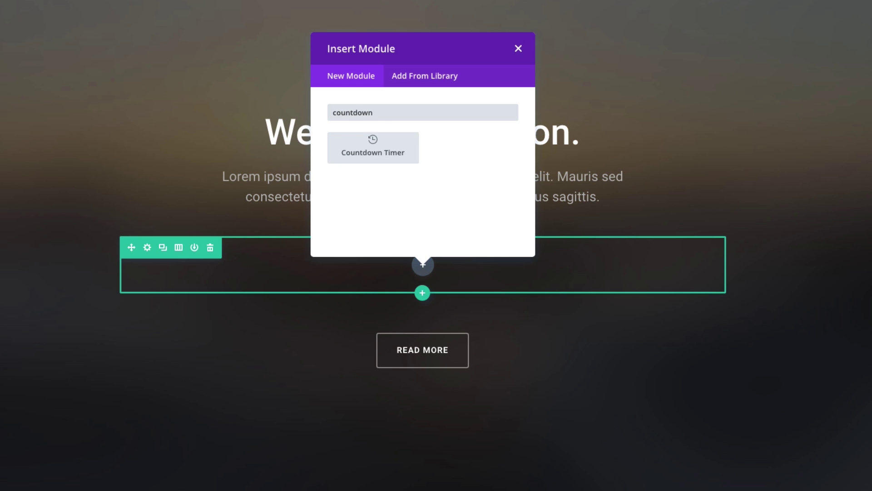
- Insert a Countdown Timer module and turn off its blue background colour
click(373, 148)
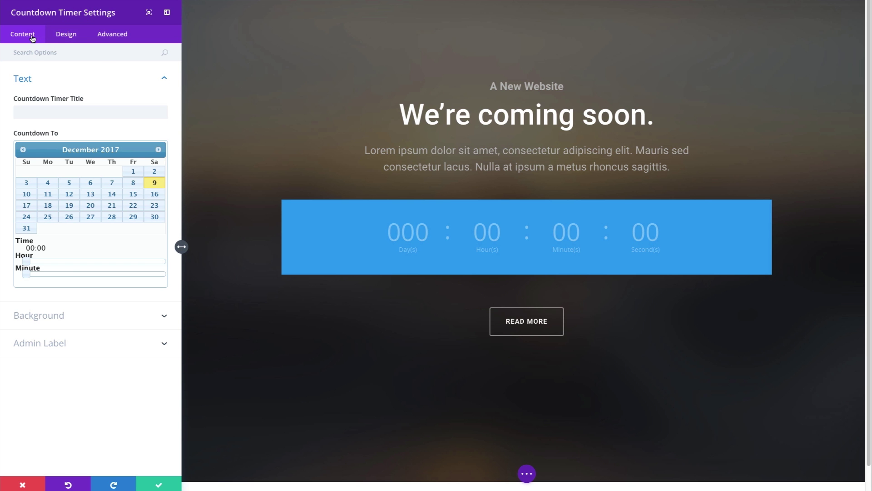
click(47, 325)
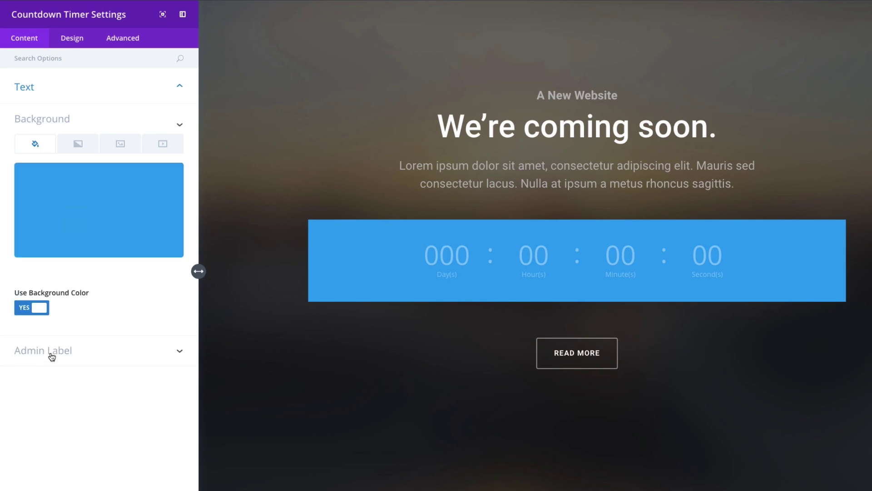
mouse_move(75, 224)
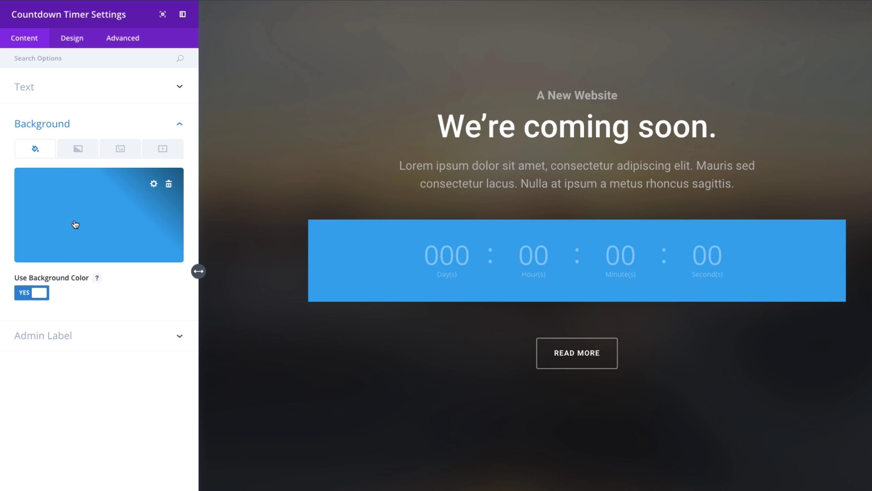
click(42, 298)
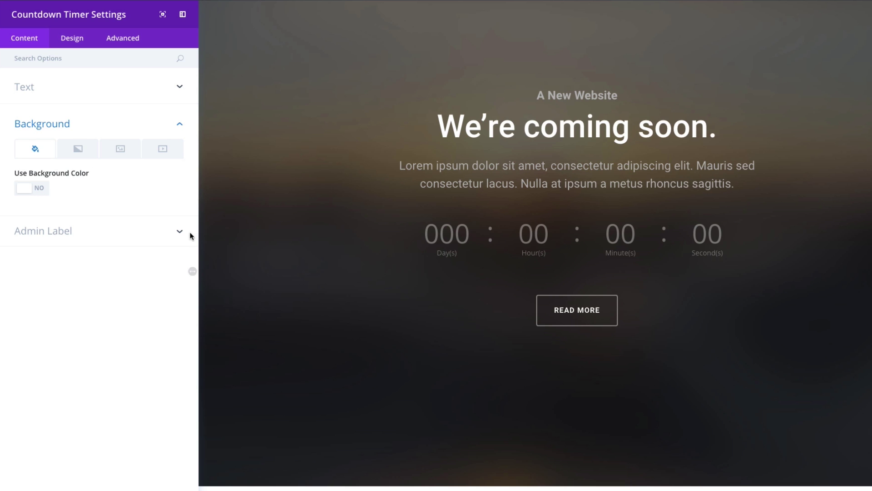
click(68, 93)
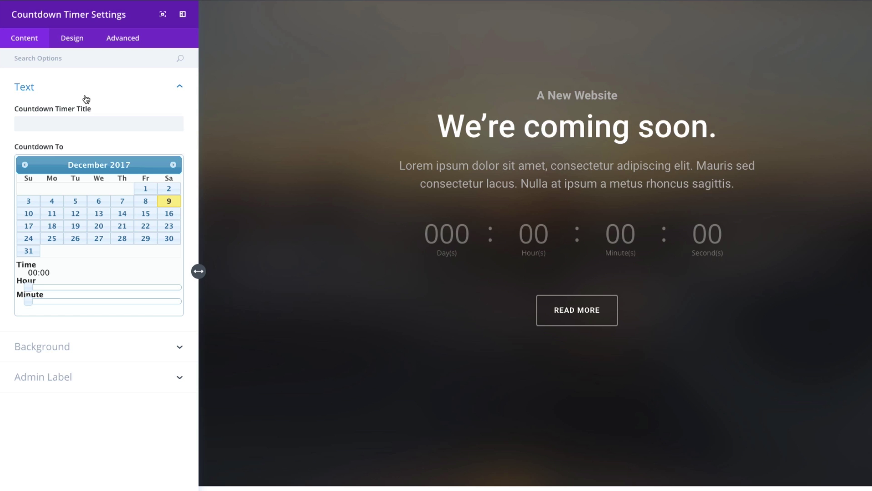
- Enter 'site launches in...' as the Countdown Timer Title
click(87, 130)
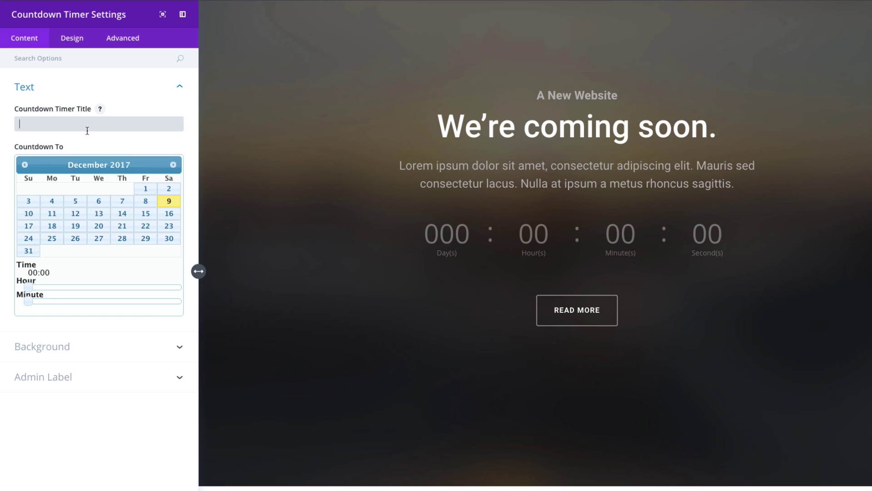
text(site launcht)
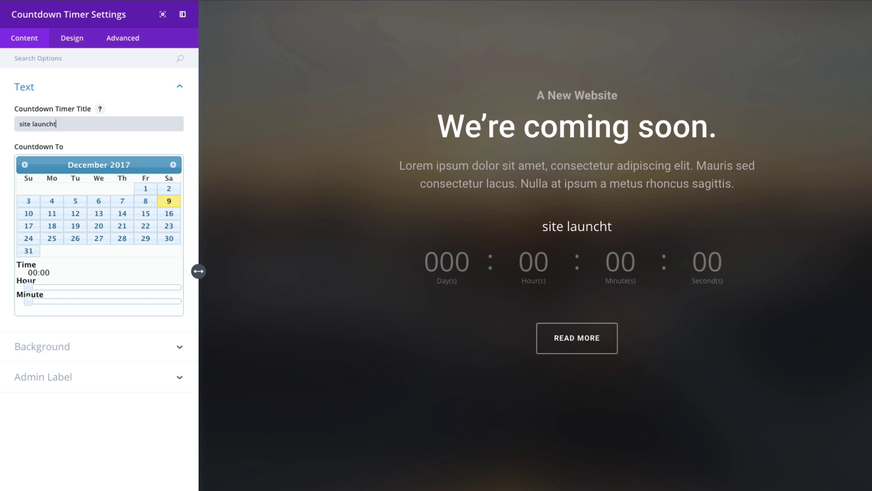
key(BackSpace)
text(es in...)
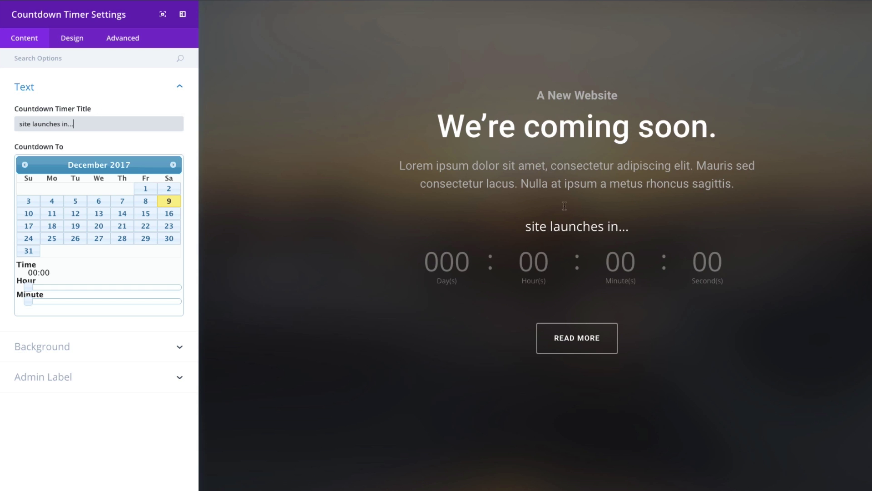
triple_click(747, 187)
- Set Countdown To to 22 March 2018 at 09:33
click(426, 120)
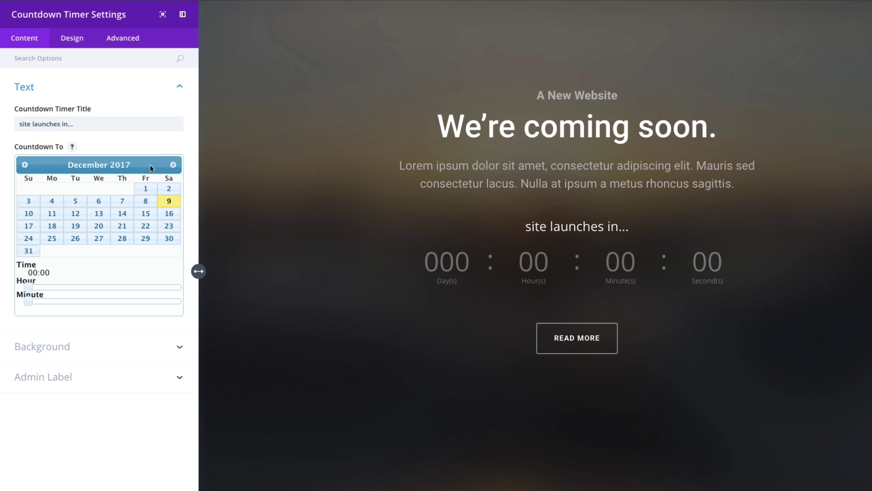
click(173, 164)
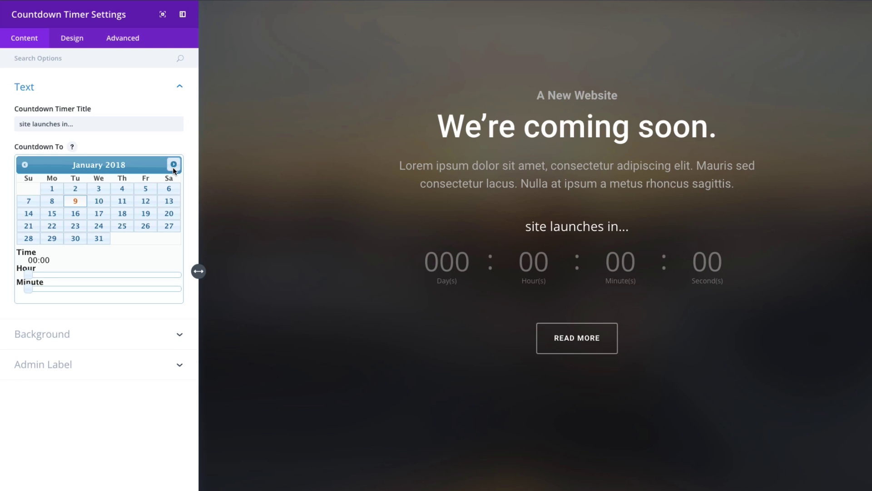
click(173, 165)
click(173, 164)
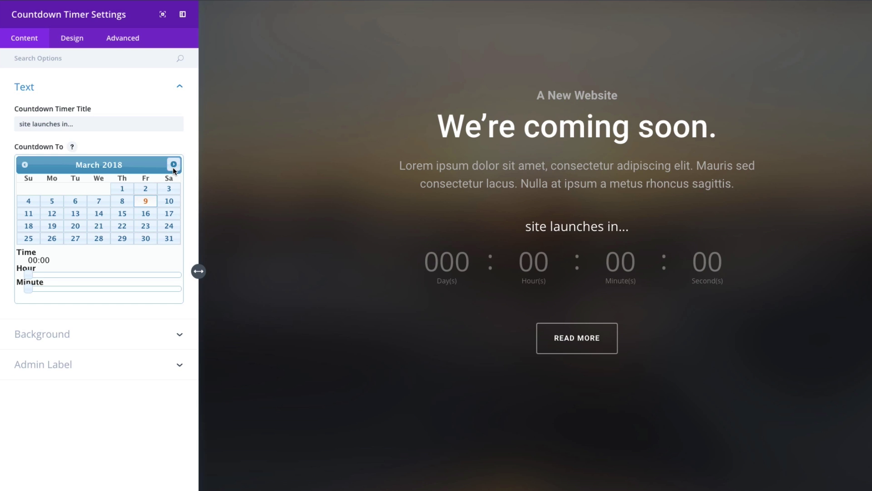
click(124, 227)
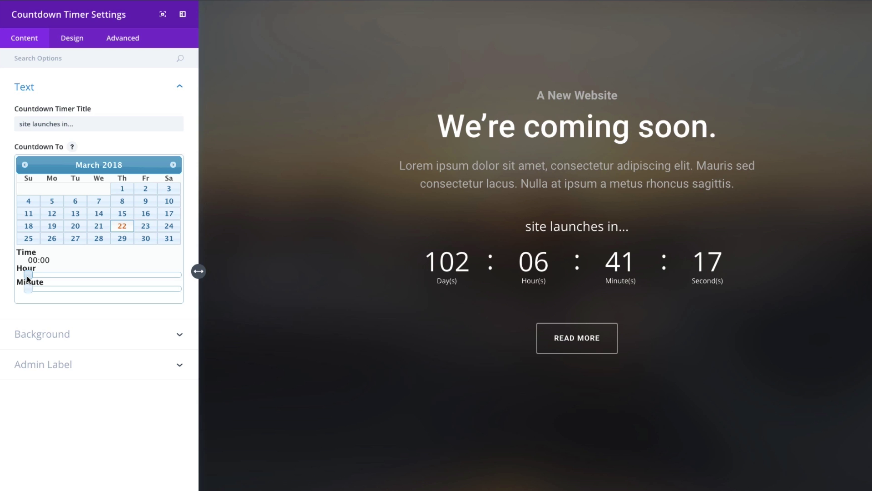
drag(27, 278, 88, 278)
drag(27, 289, 110, 293)
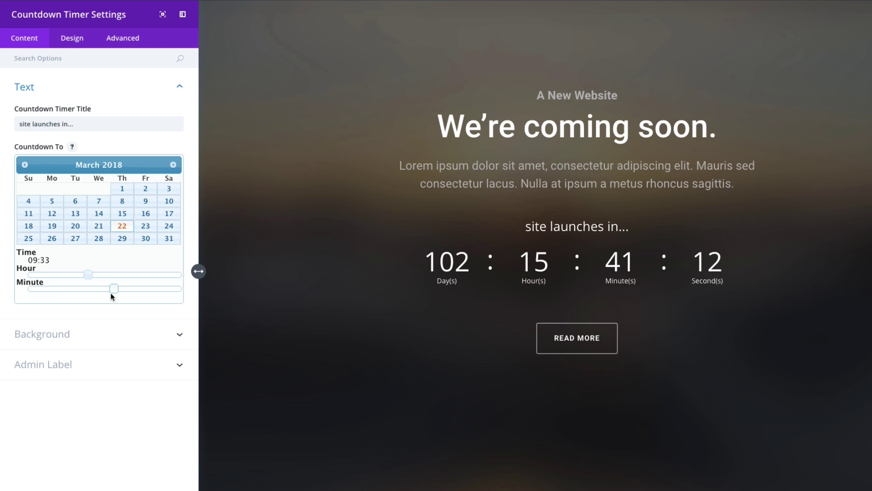
- In Design > Text, test the colour and orientation options, settling on Light text and centre orientation
click(93, 341)
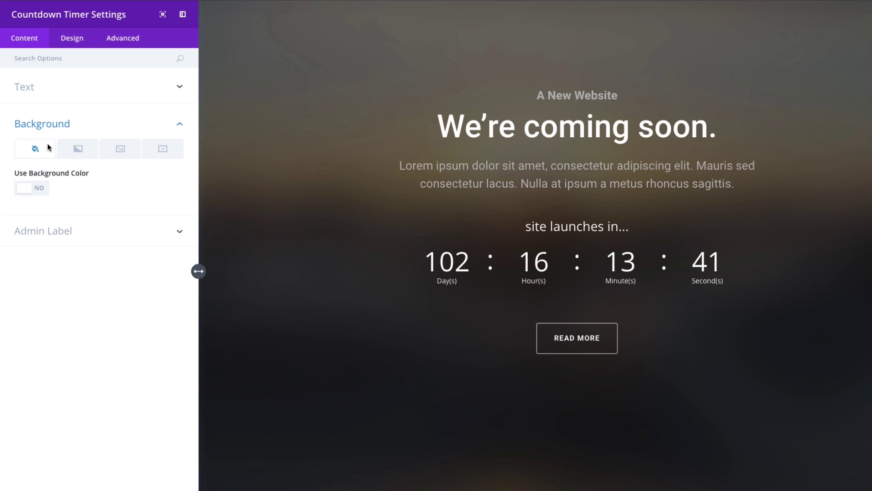
click(72, 42)
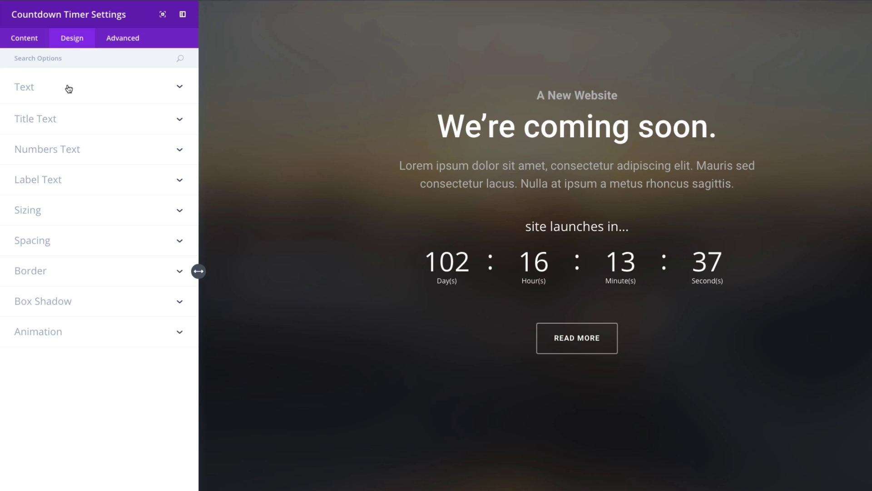
click(82, 94)
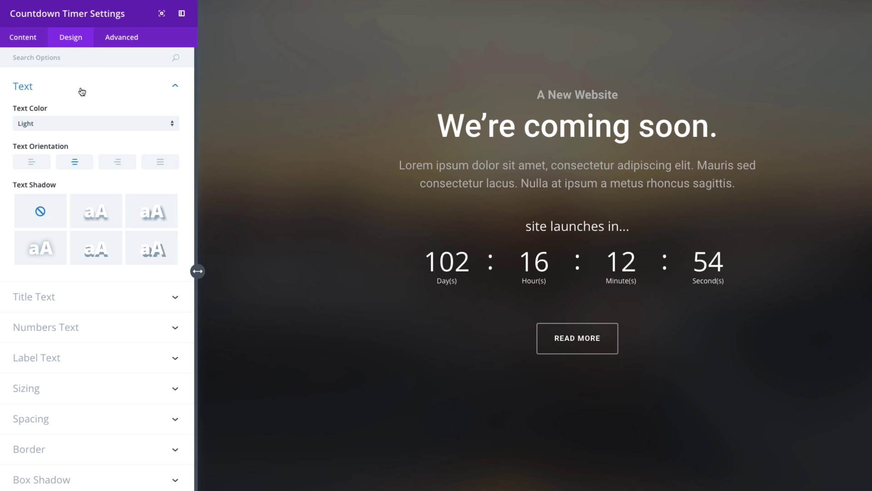
click(59, 128)
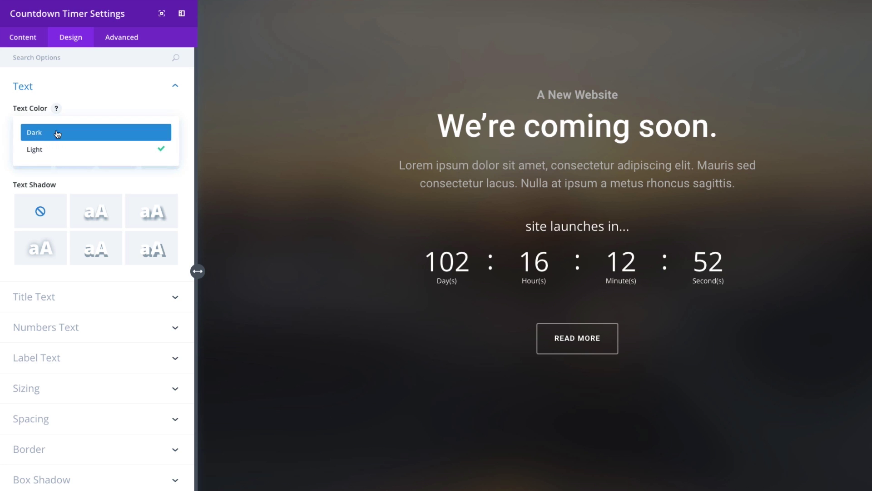
click(57, 137)
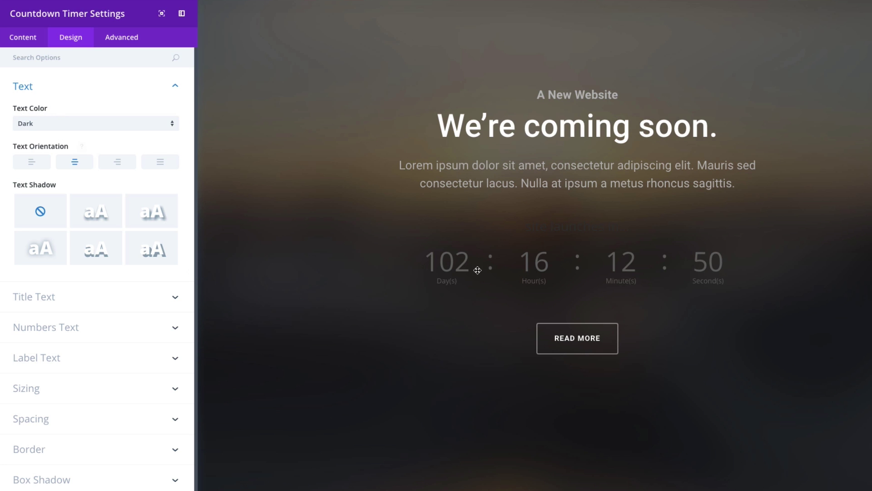
click(87, 129)
click(68, 148)
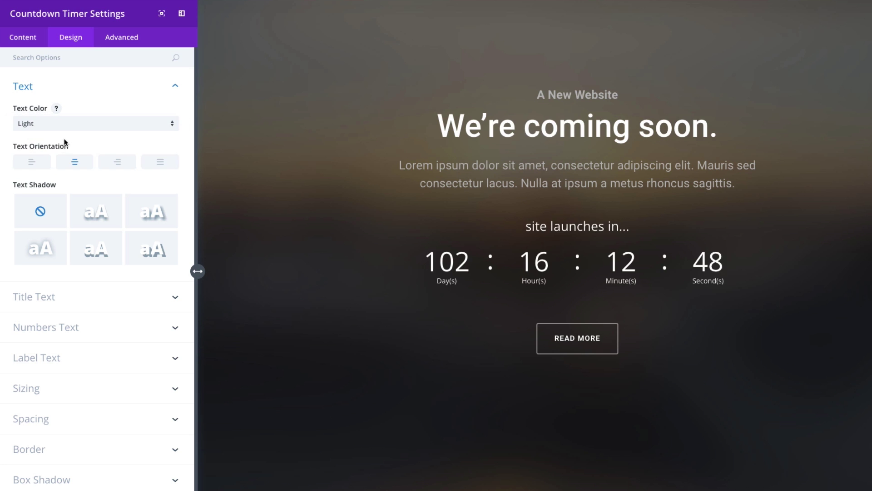
click(34, 162)
click(118, 165)
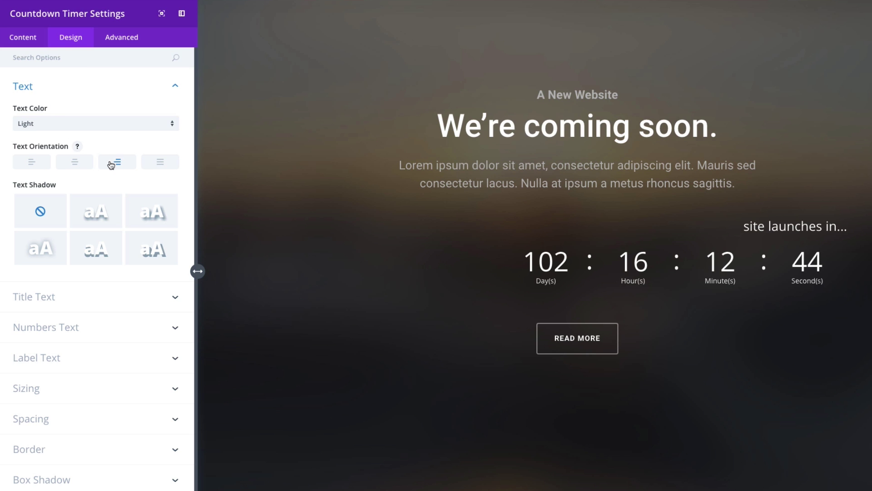
click(72, 167)
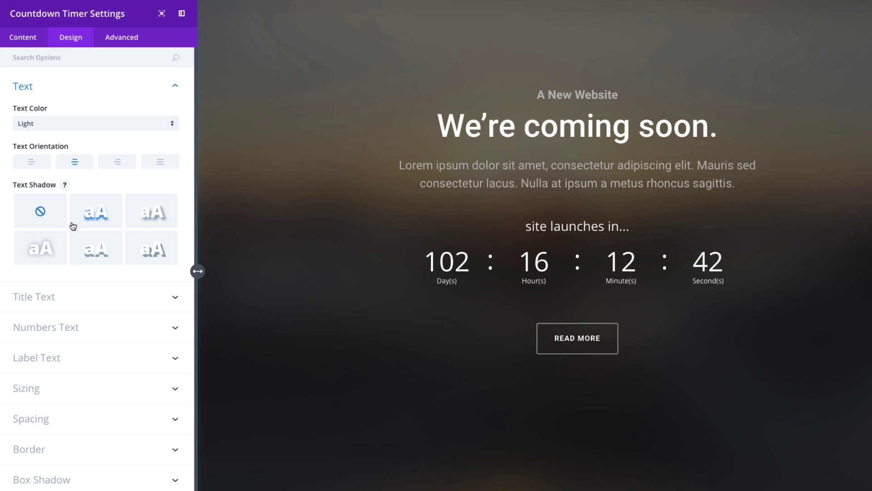
scroll(114, 247, down, 1)
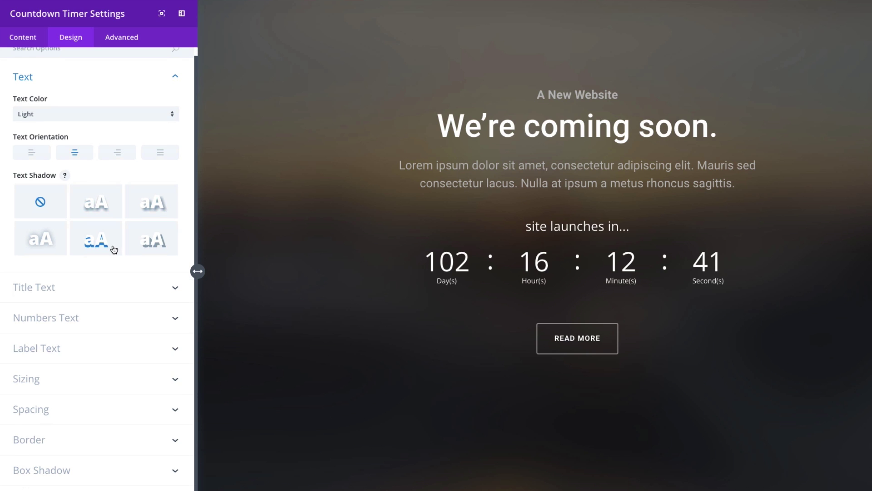
- Set the 'site launches in...' title text to 34px and orange (#e09900)
click(101, 291)
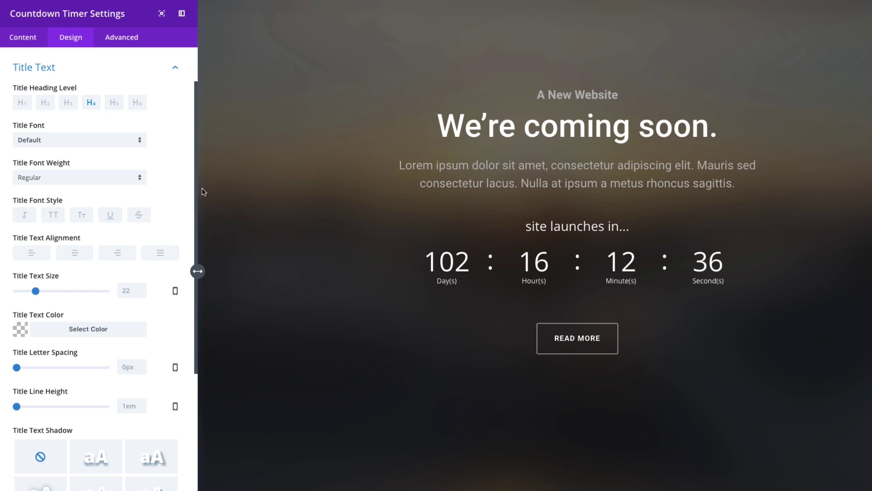
drag(630, 226, 516, 225)
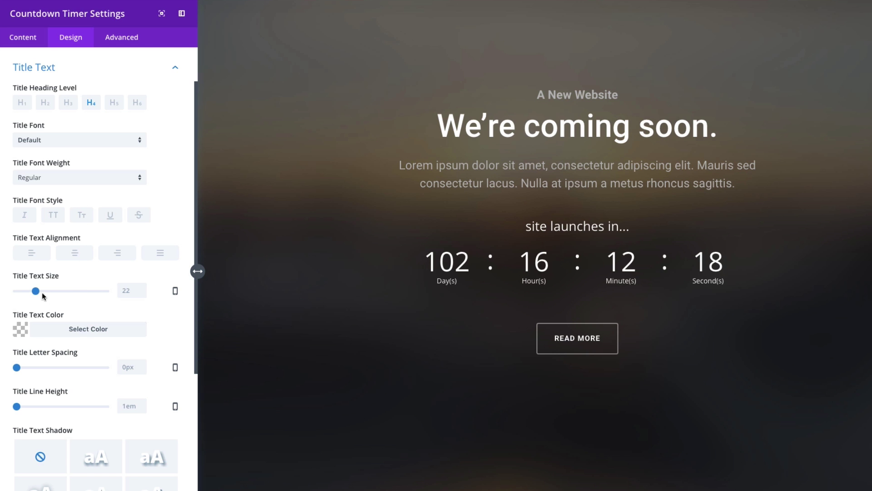
drag(35, 291, 46, 291)
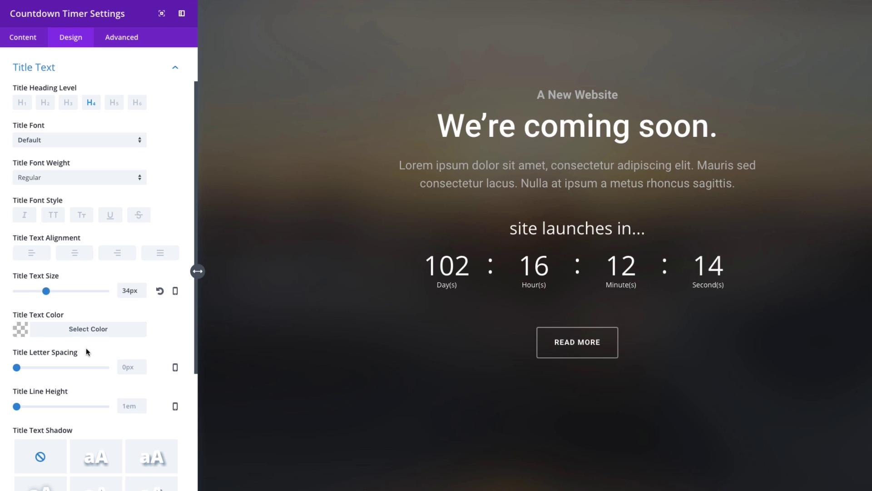
scroll(86, 347, down, 3)
click(81, 259)
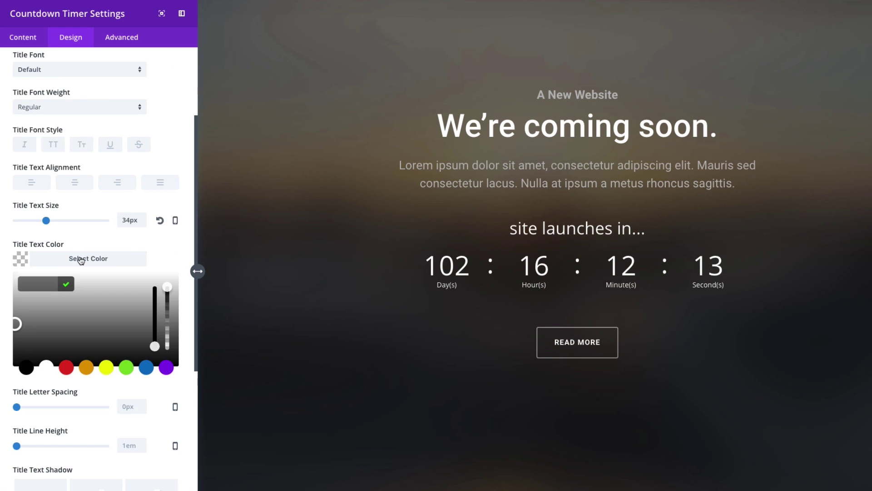
click(86, 367)
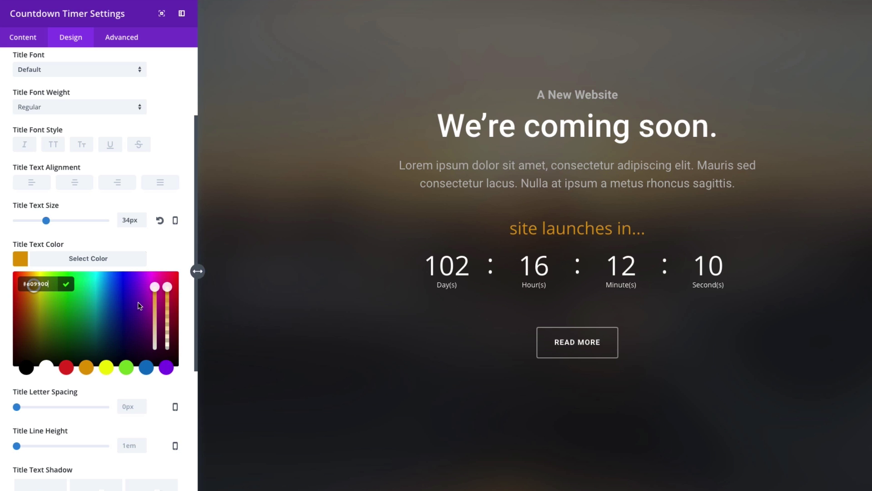
scroll(140, 444, down, 6)
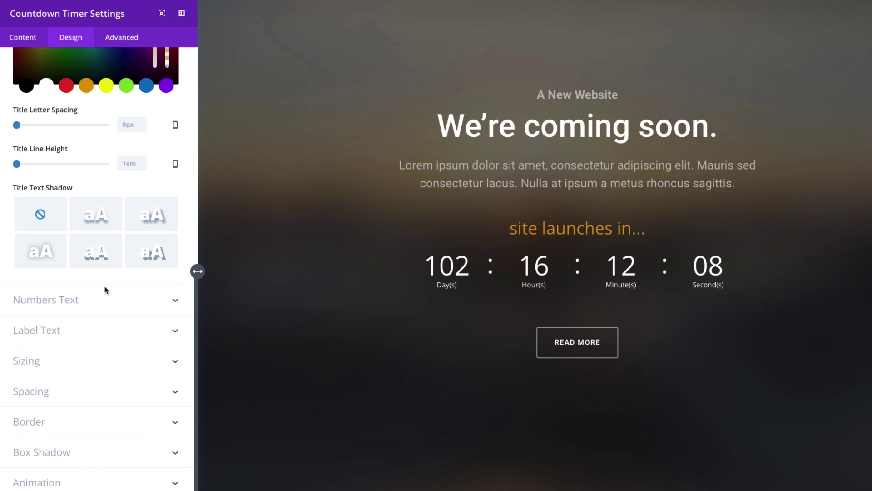
- Style the countdown numbers in the Acme font, 74px, orange
click(86, 301)
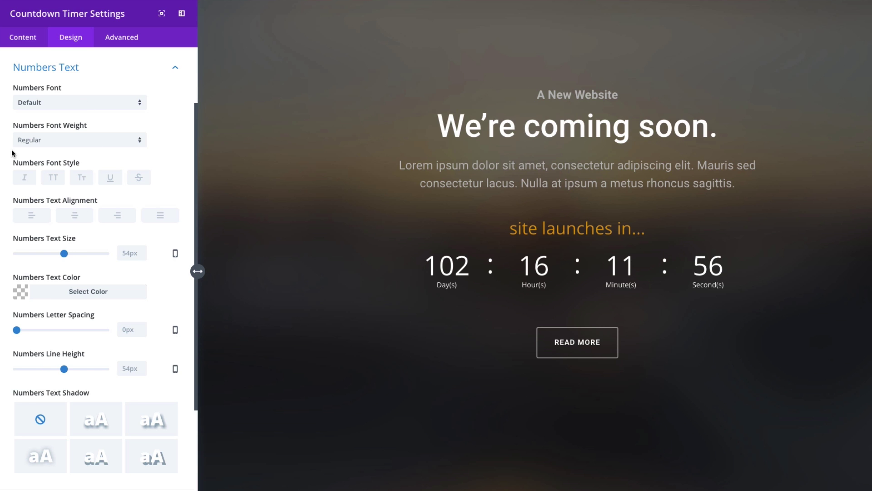
click(92, 106)
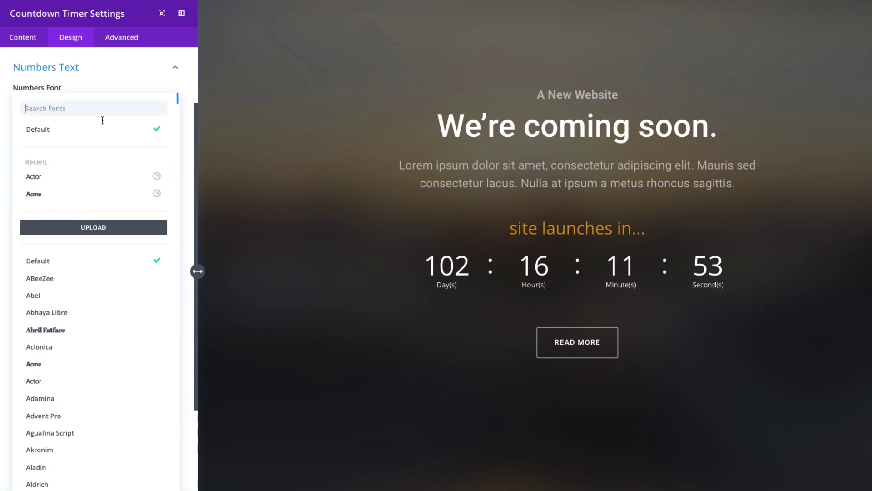
click(67, 201)
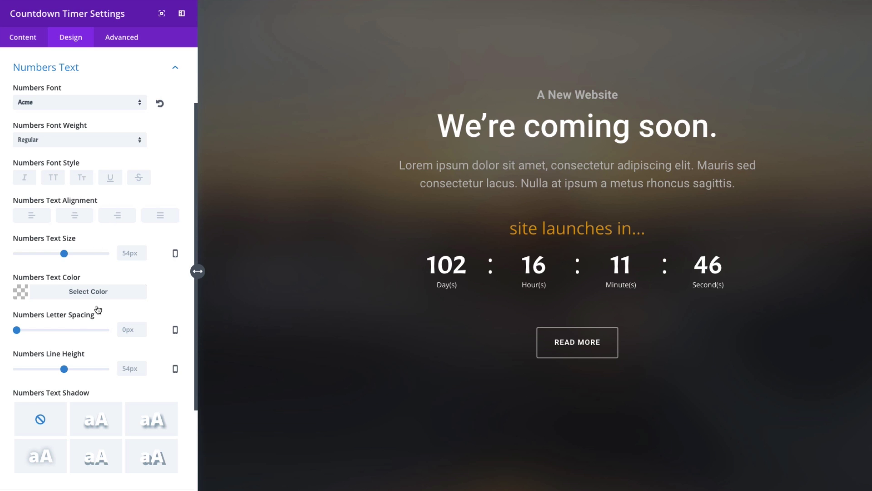
drag(64, 254, 81, 258)
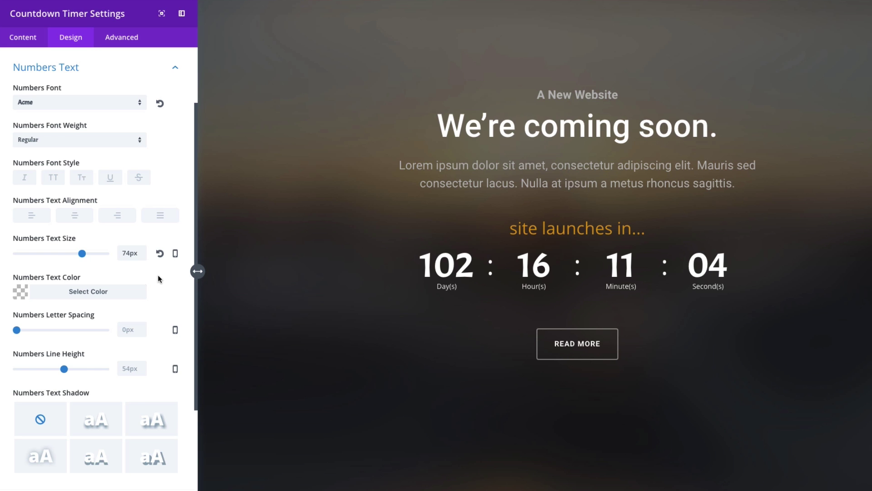
click(73, 296)
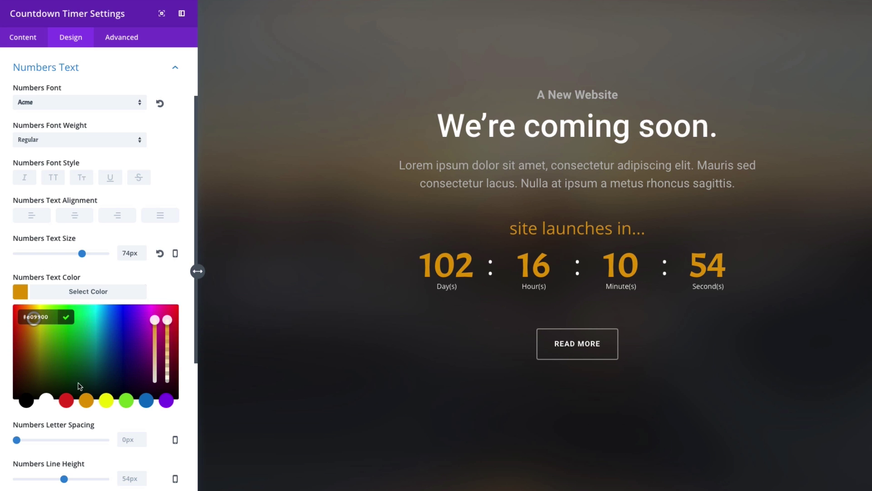
scroll(120, 441, down, 5)
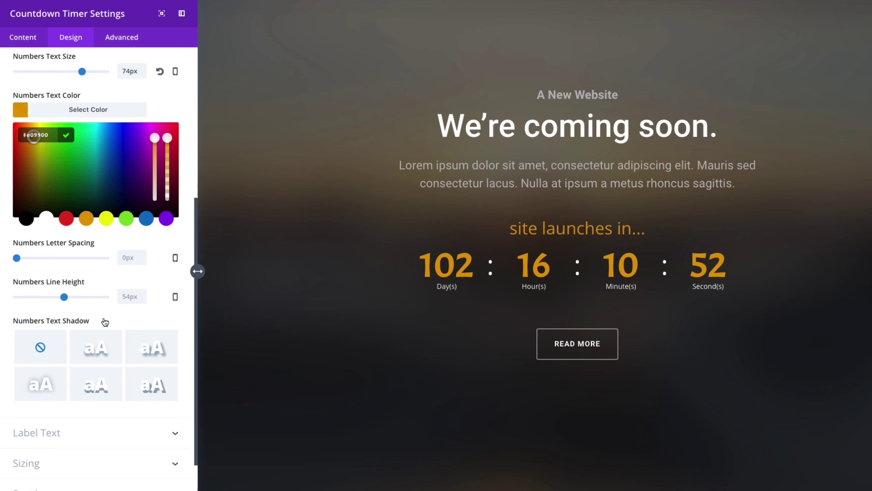
scroll(53, 391, down, 3)
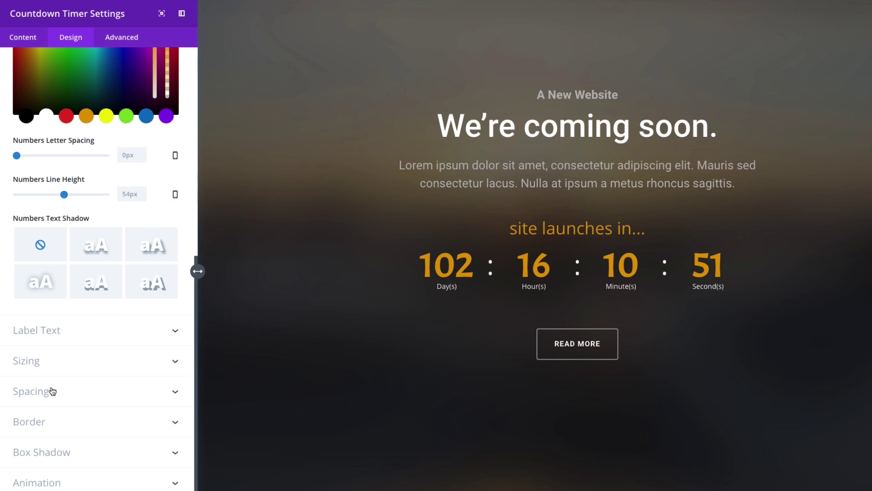
- Enlarge the Day(s)/Hour(s)/Minute(s)/Second(s) labels to 17px and centre-align them
click(57, 335)
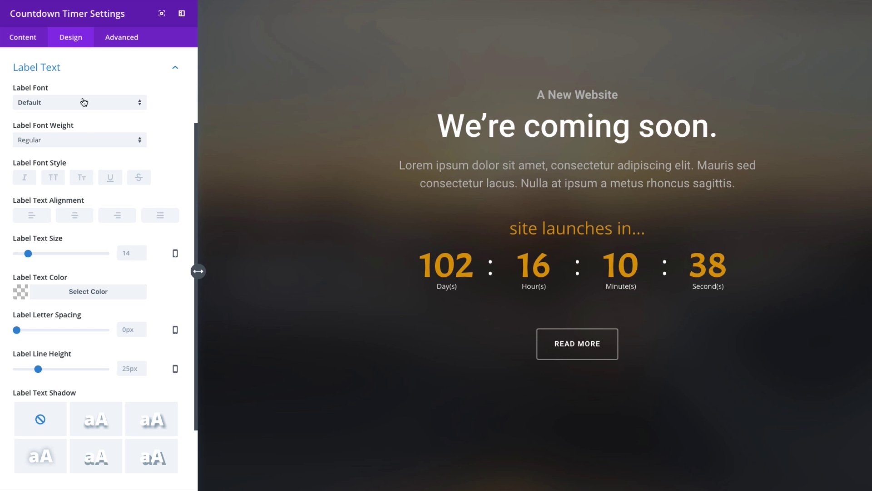
click(27, 253)
drag(26, 252, 30, 257)
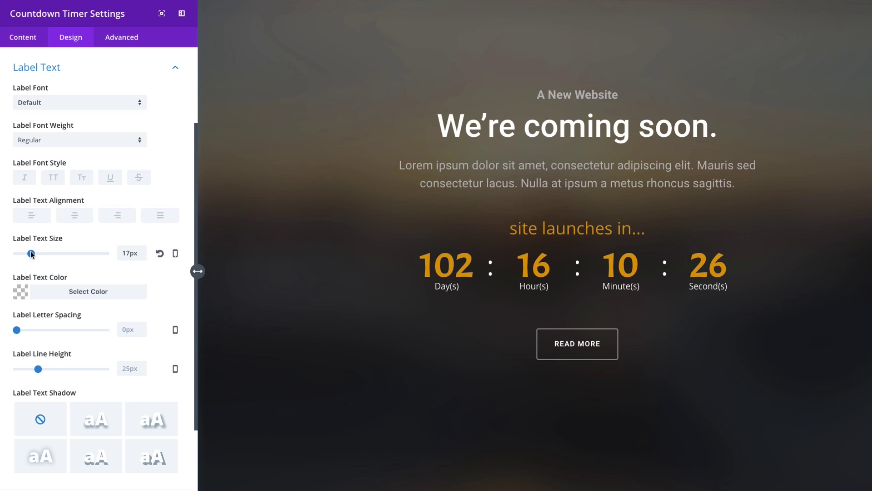
click(75, 218)
- Try a narrower Width in Sizing, then expand Spacing to show Custom Margin and Custom Padding
scroll(68, 377, down, 3)
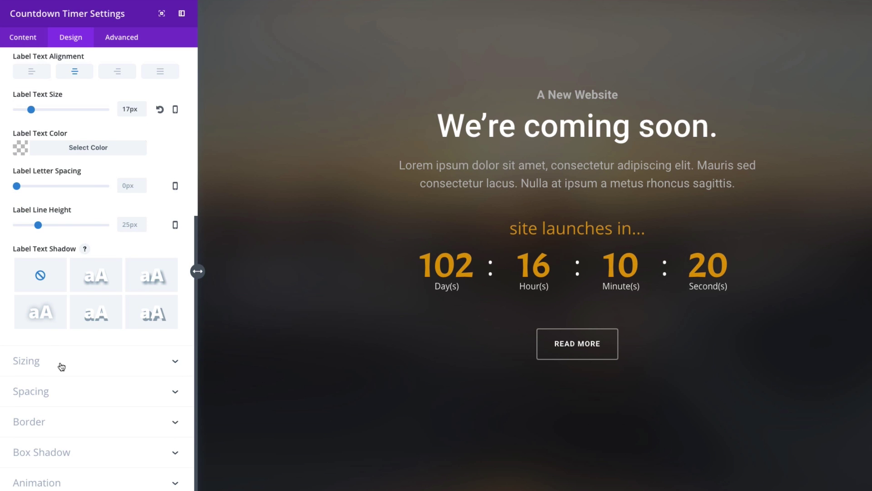
click(59, 364)
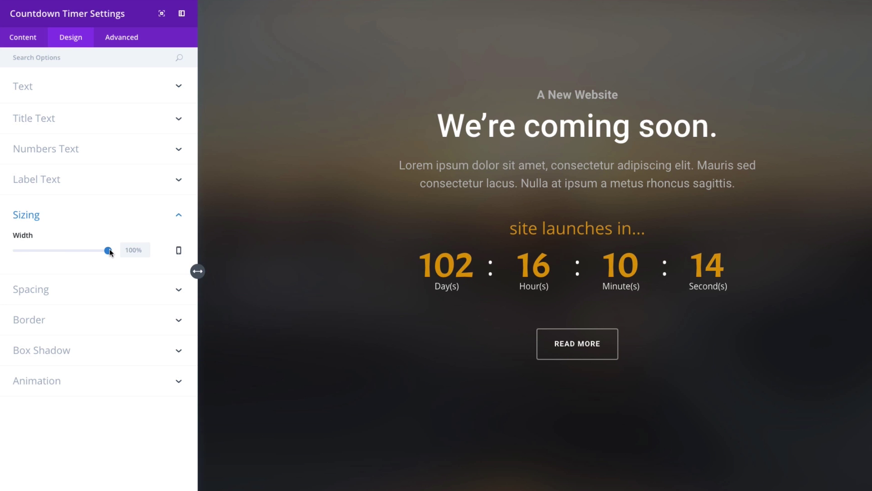
mouse_move(106, 252)
mouse_down()
mouse_move(47, 249)
mouse_move(120, 259)
mouse_up()
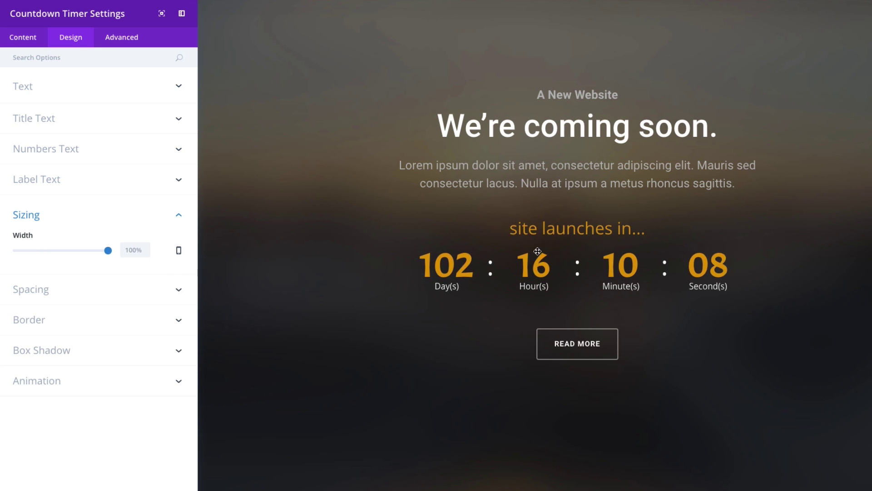
click(72, 293)
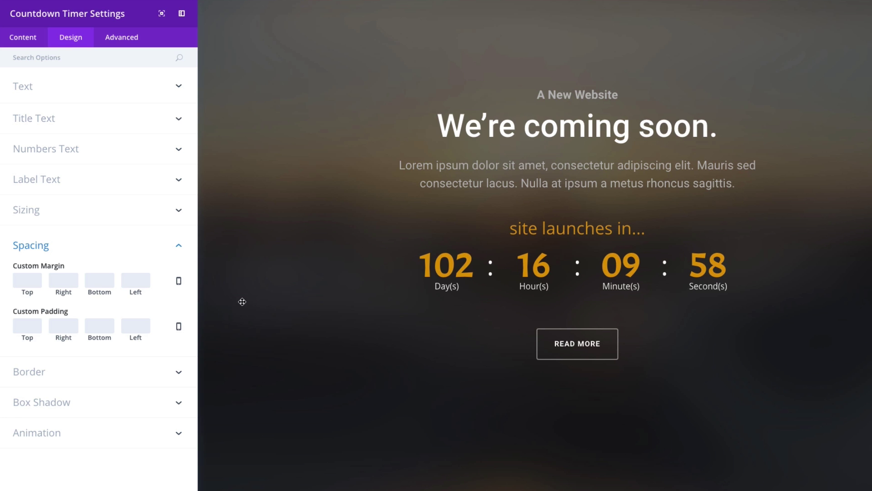
click(14, 360)
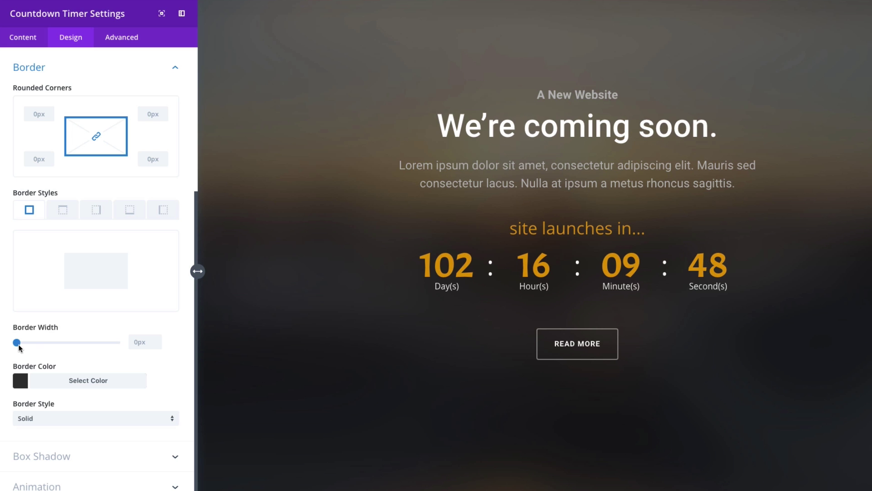
- Give the countdown a 7px solid white border at 0.23 opacity
drag(17, 342, 23, 342)
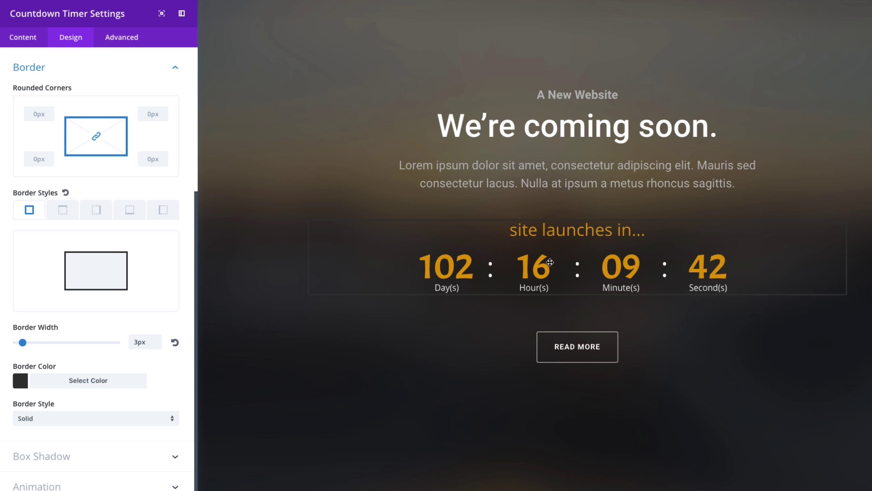
click(88, 384)
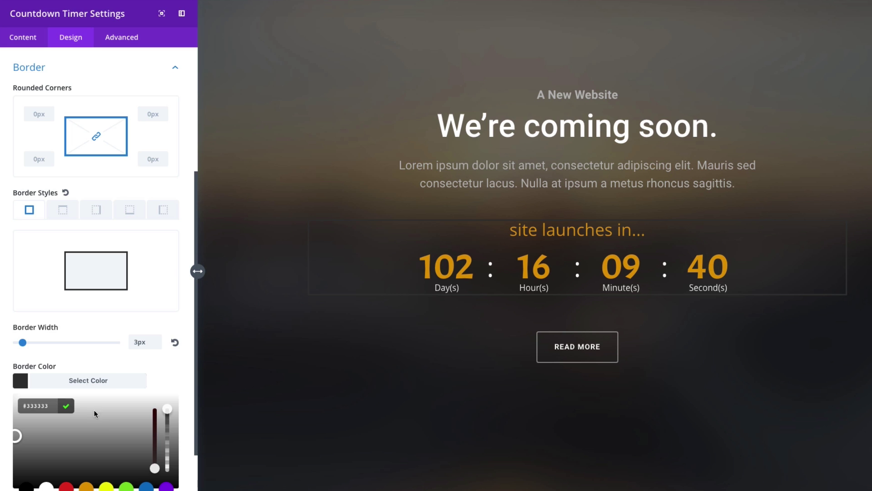
click(46, 486)
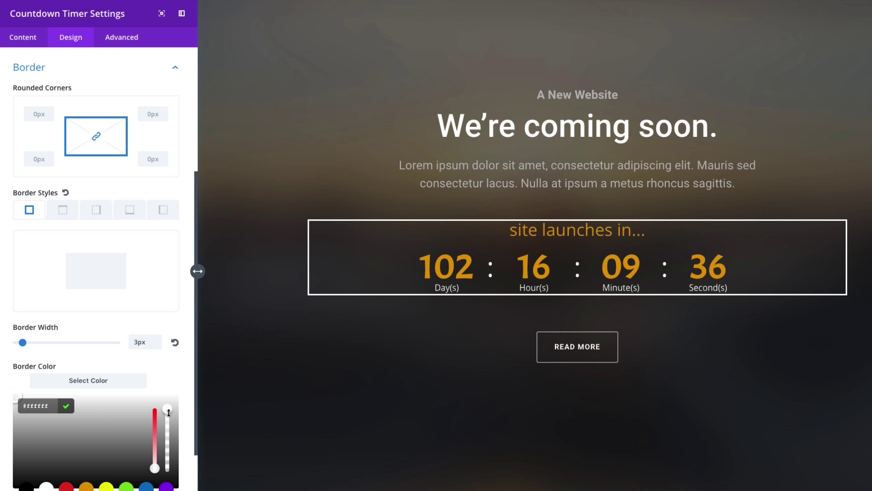
drag(167, 419, 157, 462)
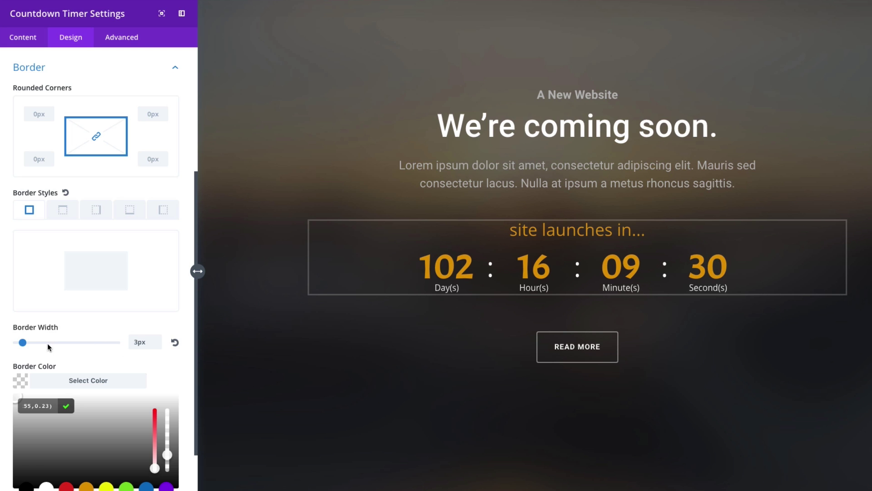
click(177, 321)
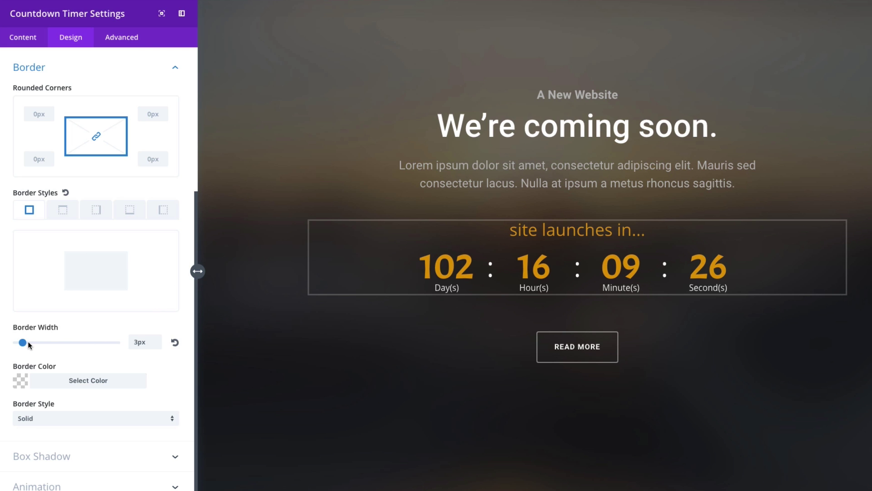
drag(26, 344, 32, 346)
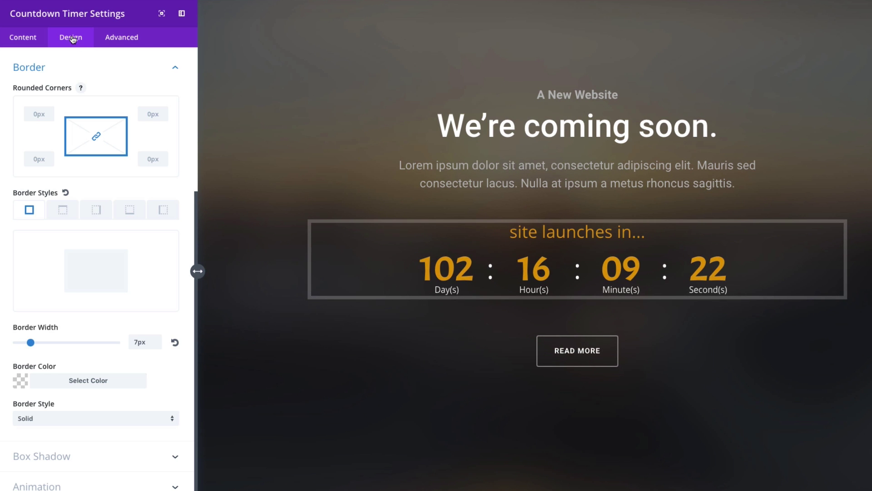
- Enter 30px in Custom Padding Top, Right, Bottom and Left
click(87, 68)
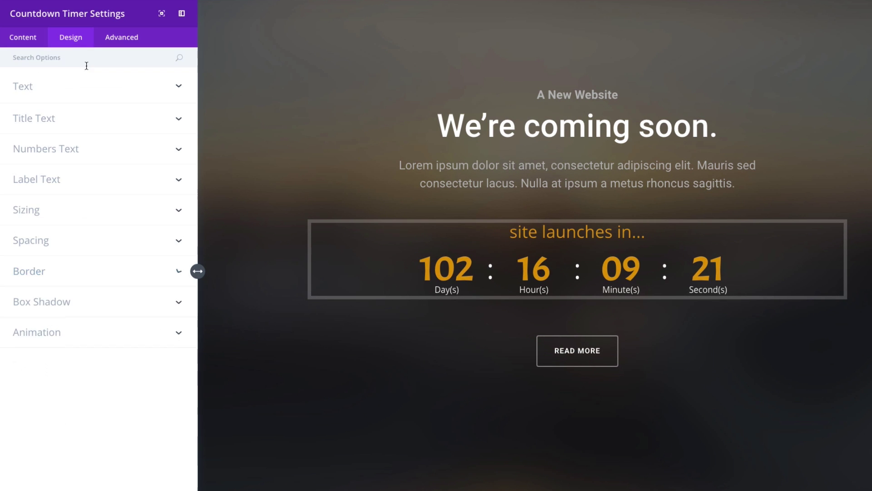
click(75, 250)
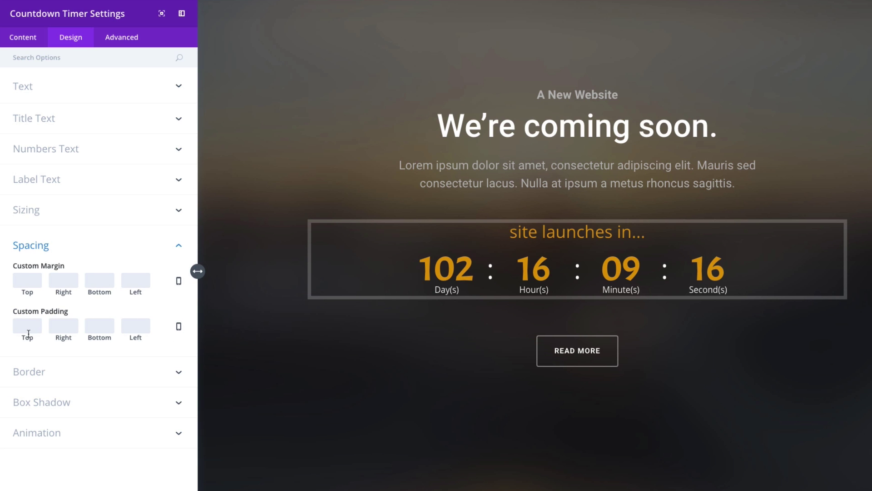
text(30)
key(Tab)
text(3030)
key(Tab)
text(30)
key(Tab)
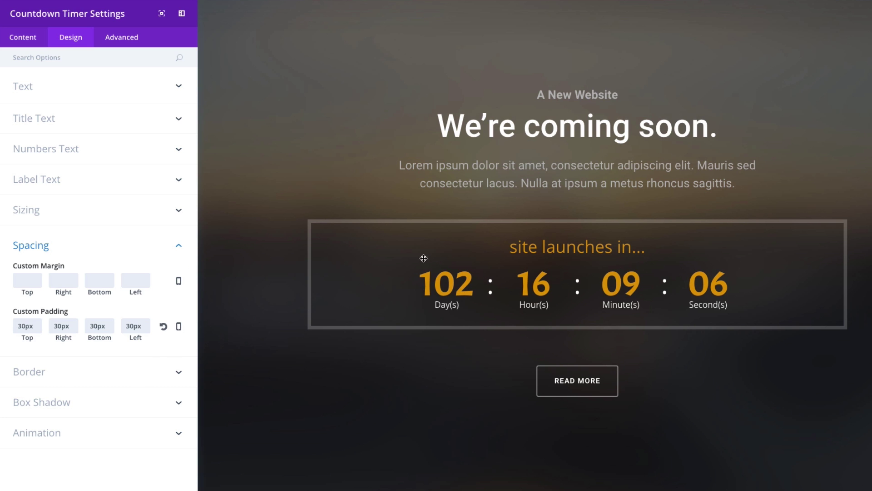
- Apply the second Box Shadow preset to the countdown: an outer shadow with 2px vertical offset and 18px blur
click(61, 380)
scroll(154, 279, down, 1)
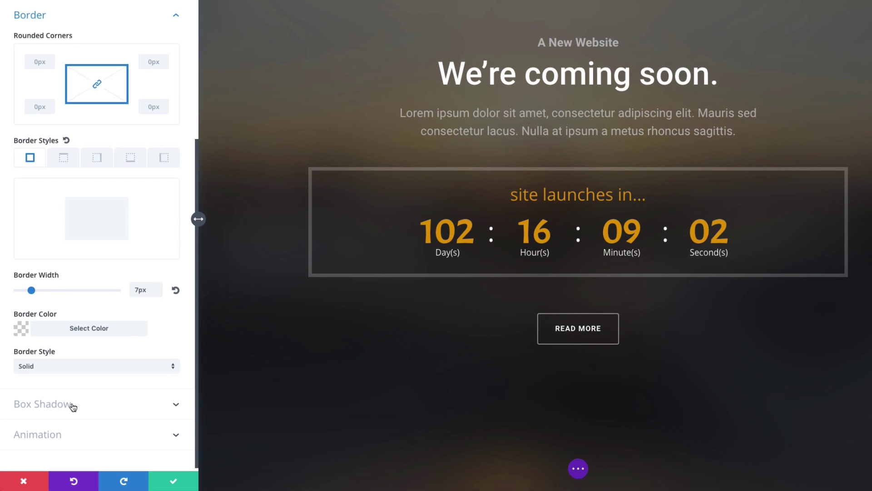
click(70, 404)
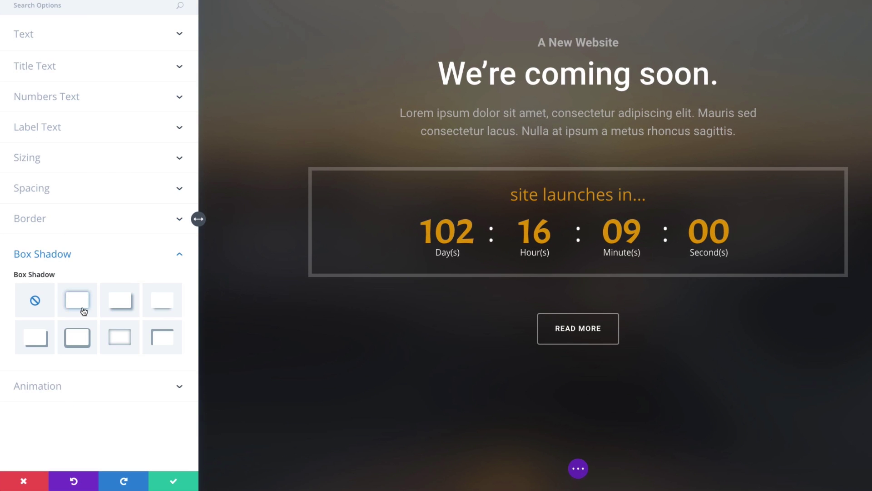
click(78, 307)
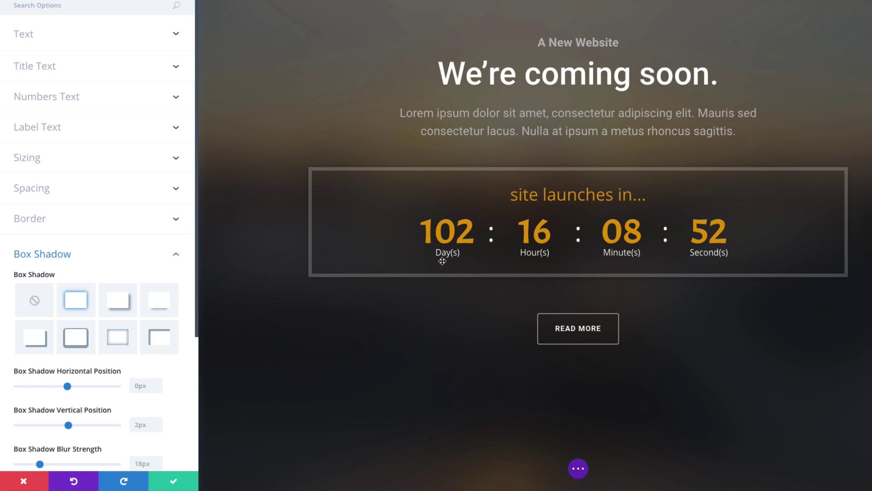
scroll(118, 302, down, 1)
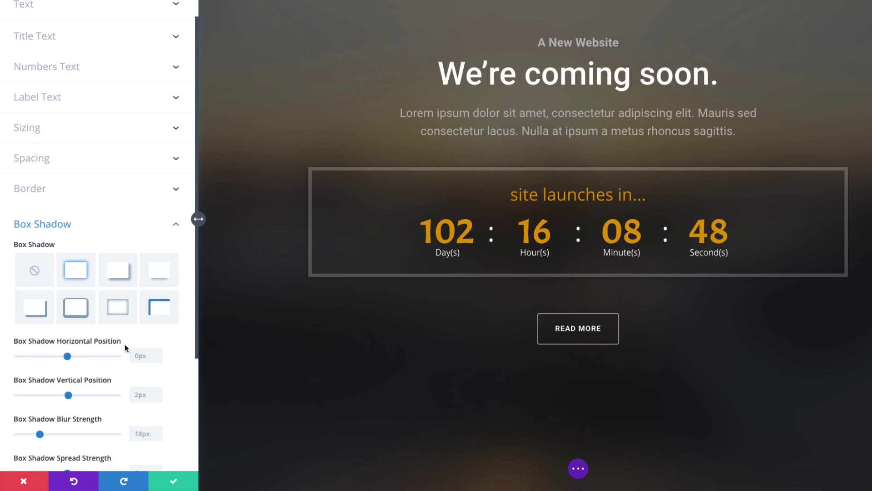
scroll(107, 362, down, 4)
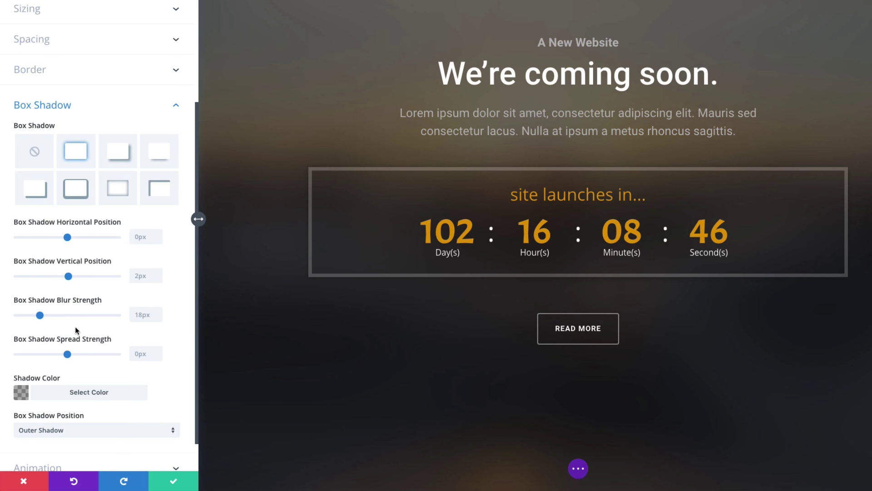
scroll(70, 337, down, 1)
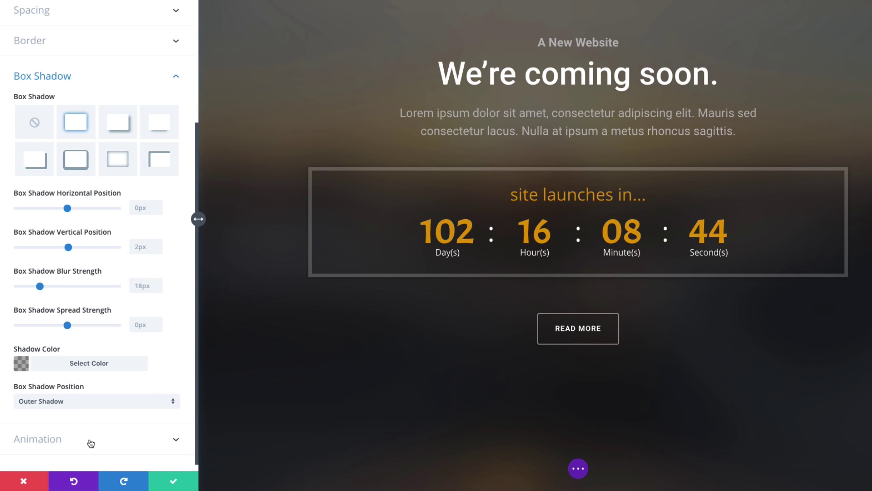
- Try the Fade, Slide, Bounce and Fold entrance animations, then set Flip as the Animation Style
click(90, 443)
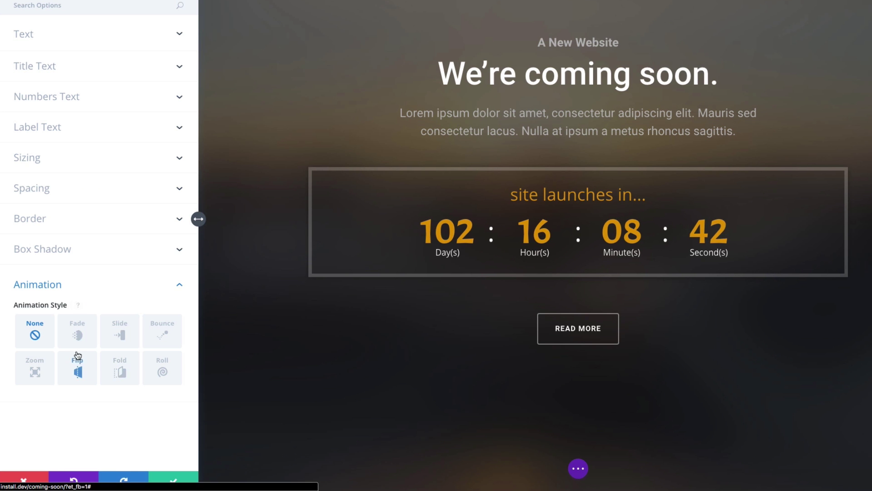
click(78, 334)
click(120, 335)
click(155, 338)
click(116, 366)
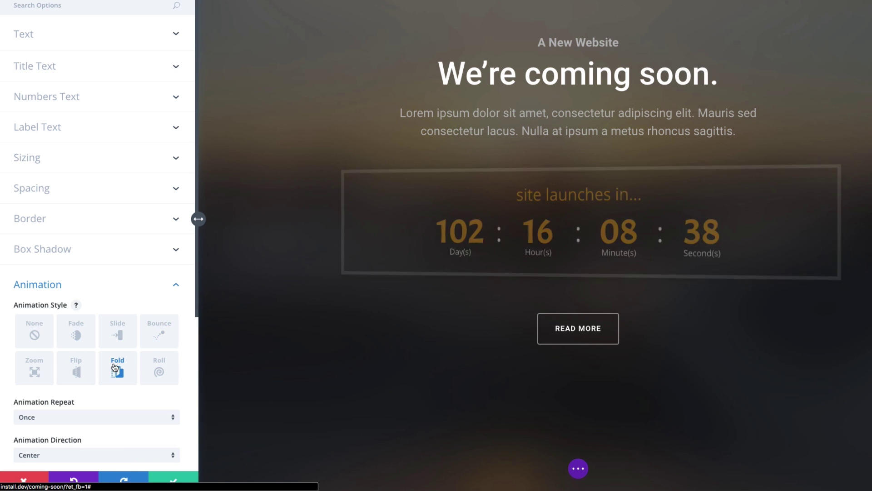
click(76, 368)
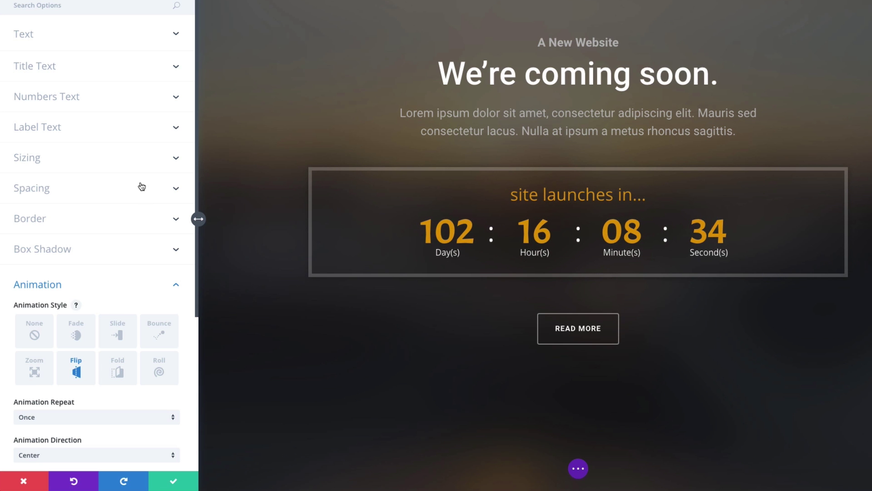
scroll(131, 28, up, 1)
- In Advanced settings, expand CSS ID & Classes and Custom CSS, and check the before, main and after fields
click(131, 45)
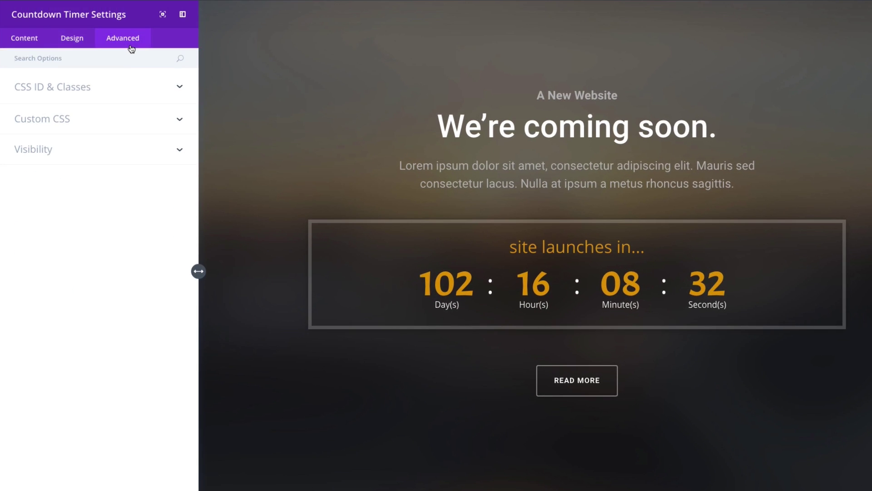
click(105, 90)
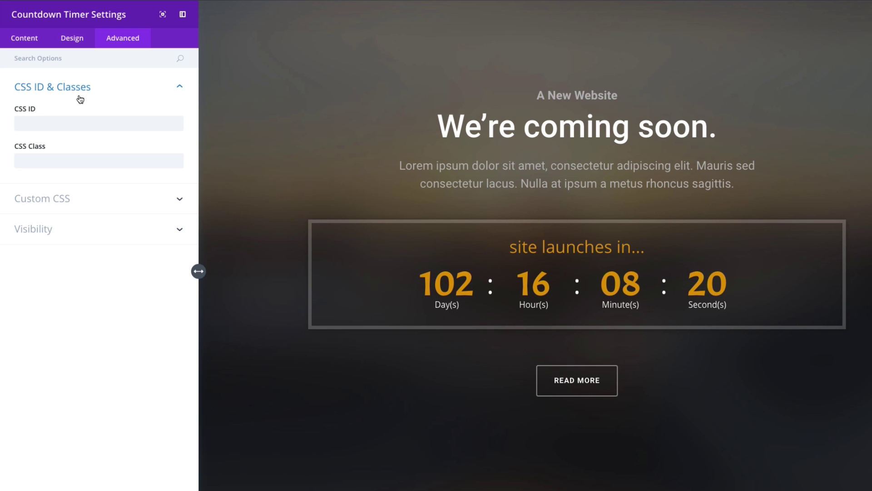
click(83, 199)
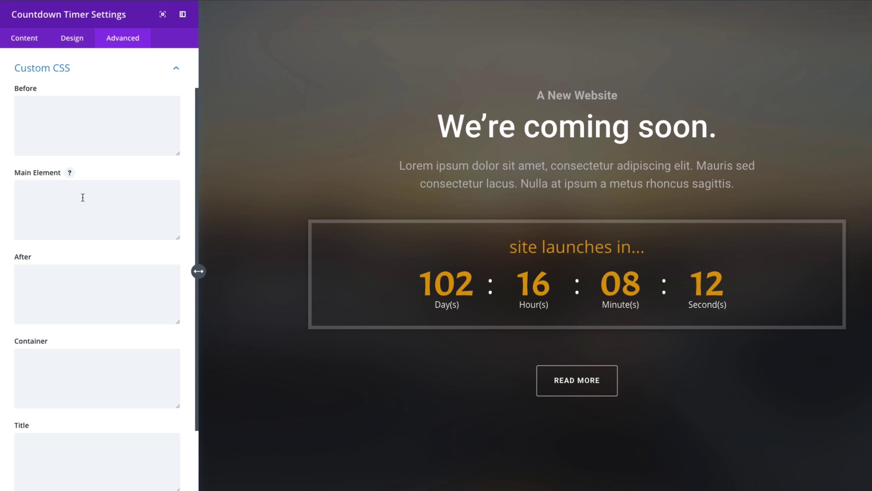
click(80, 138)
click(79, 205)
click(78, 268)
- Check the remaining Custom CSS boxes, including container, title and timer, then confirm Visibility is enabled on all devices
click(73, 200)
click(58, 124)
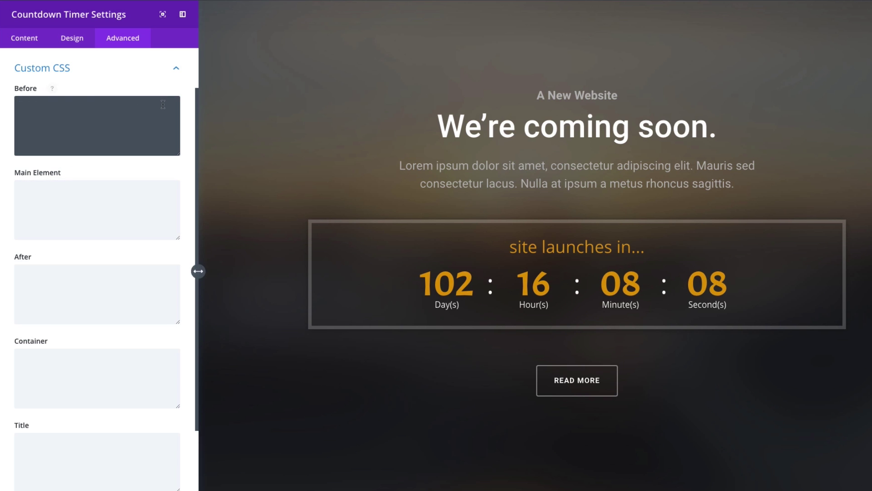
click(65, 215)
click(75, 303)
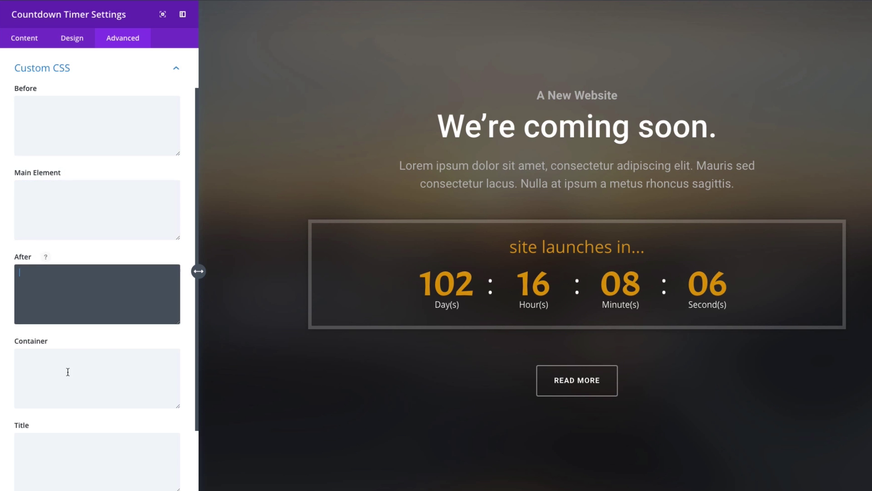
click(67, 371)
scroll(66, 372, down, 3)
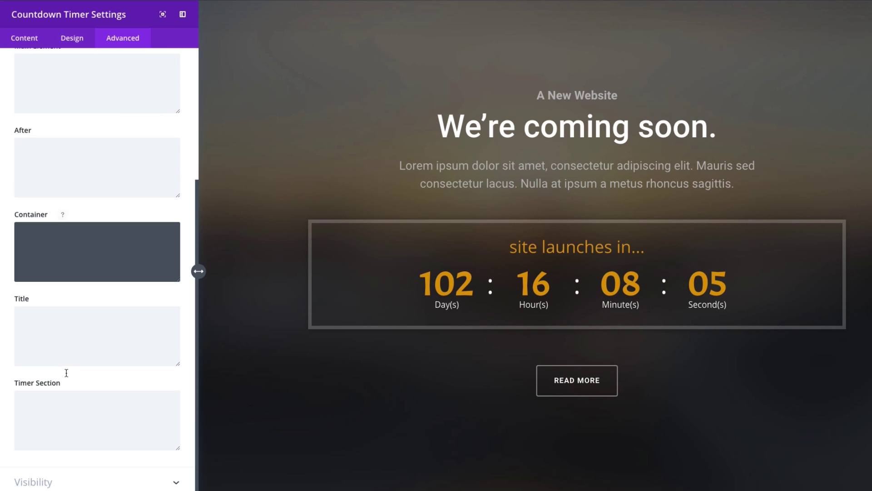
click(62, 350)
click(64, 409)
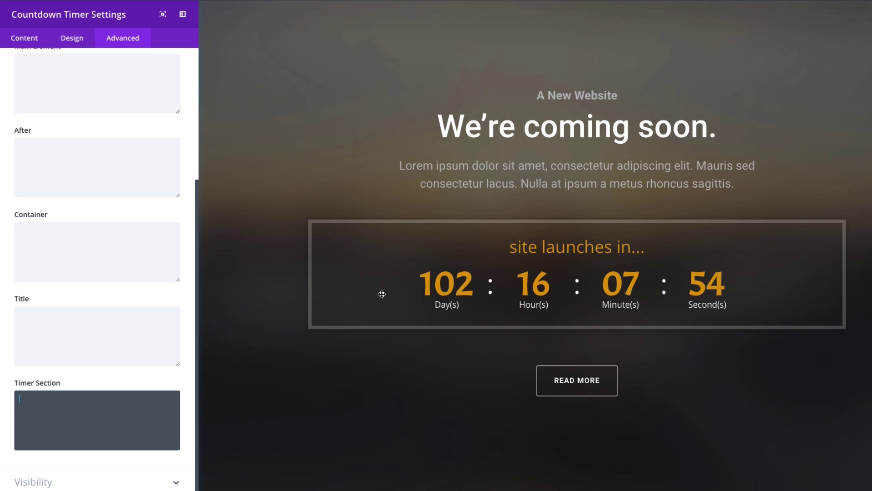
click(128, 487)
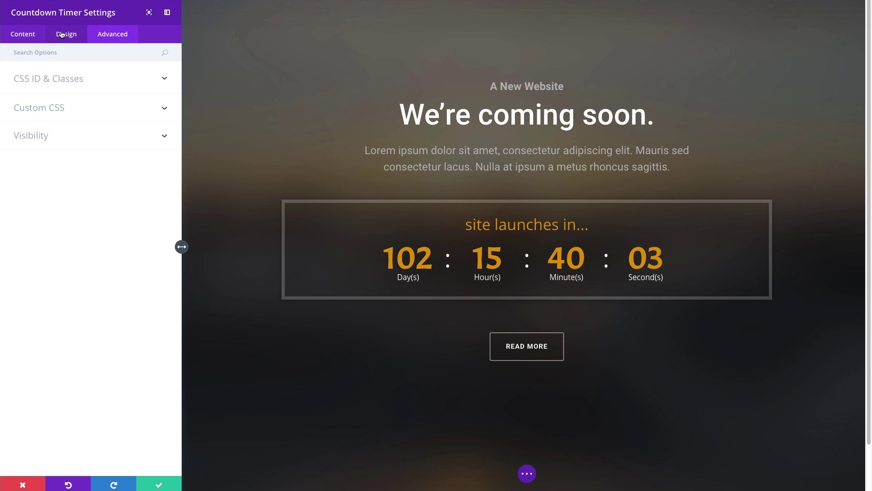
- In the countdown's Content settings, show the help note for the Countdown To target date
click(22, 34)
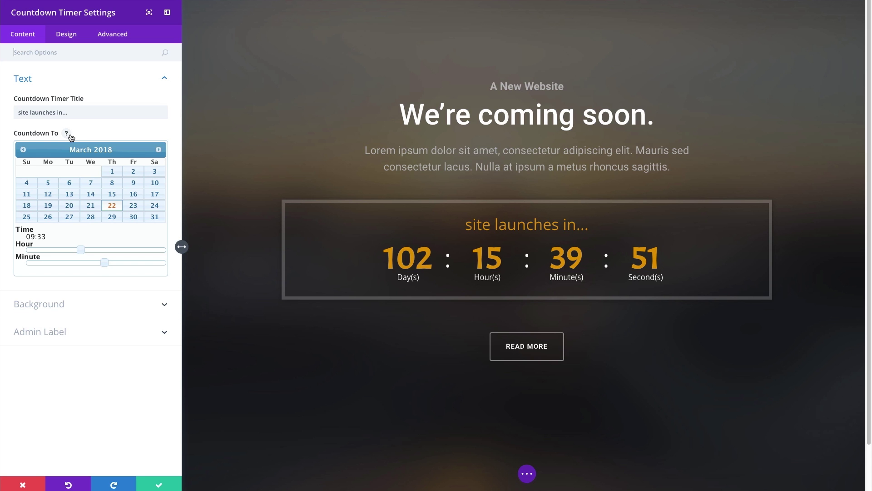
click(66, 134)
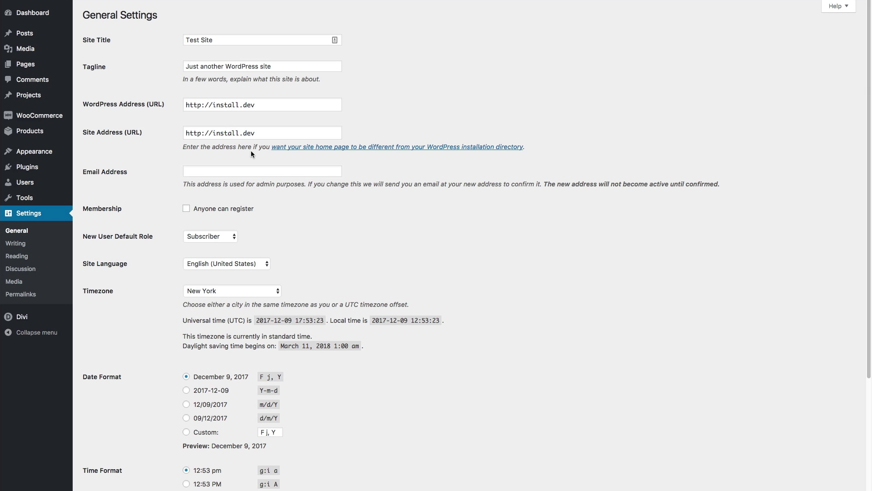
- Scroll General Settings down and highlight the Timezone label showing the New York setting
scroll(235, 198, down, 2)
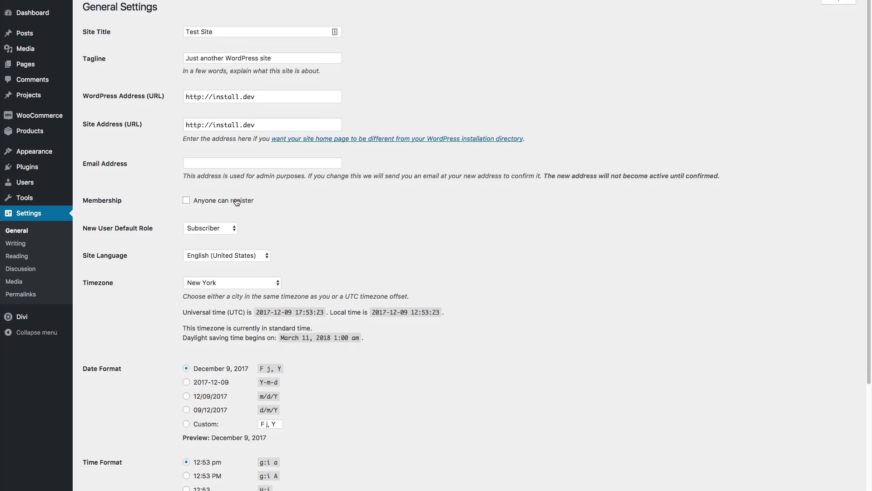
drag(140, 245, 85, 240)
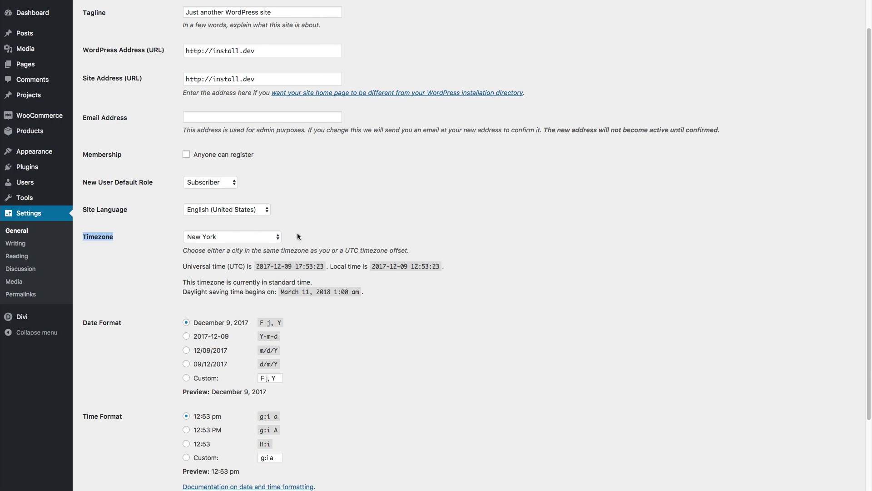